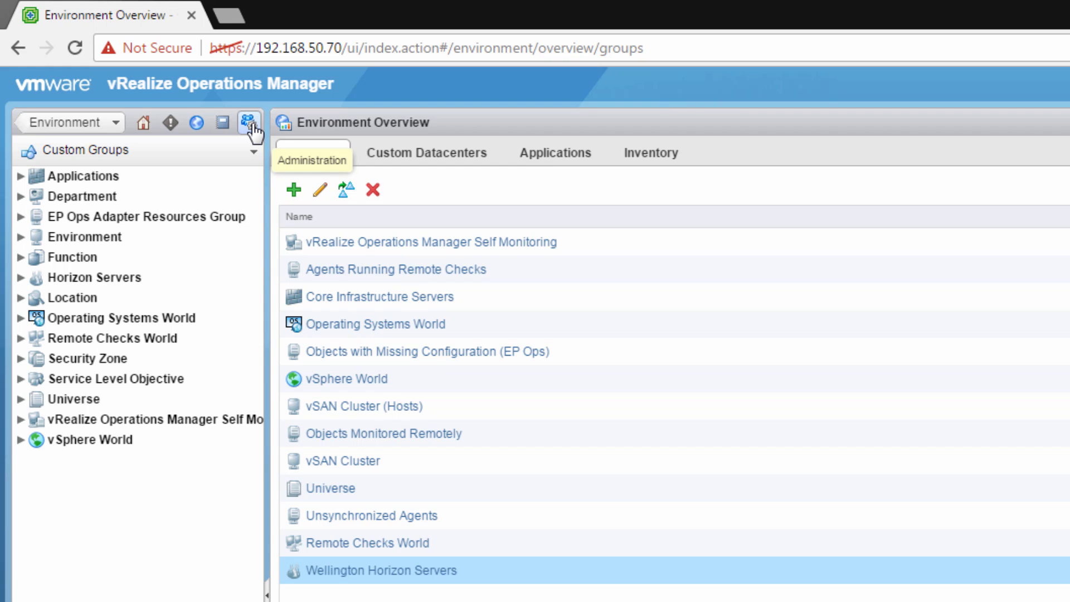
- Start a new monitoring policy in the policy library of the administration area
click(251, 126)
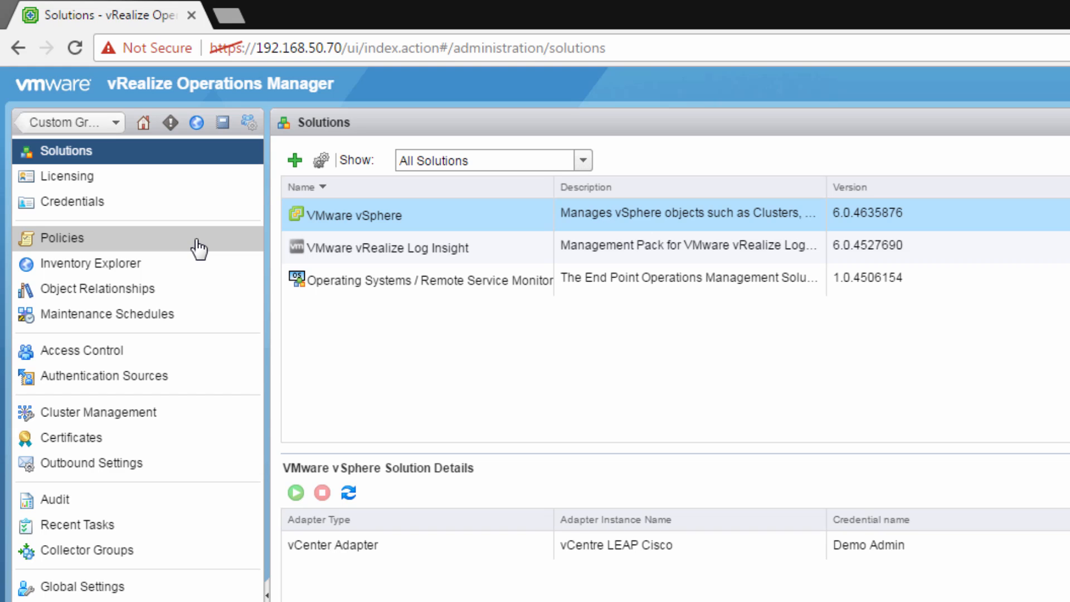
click(199, 248)
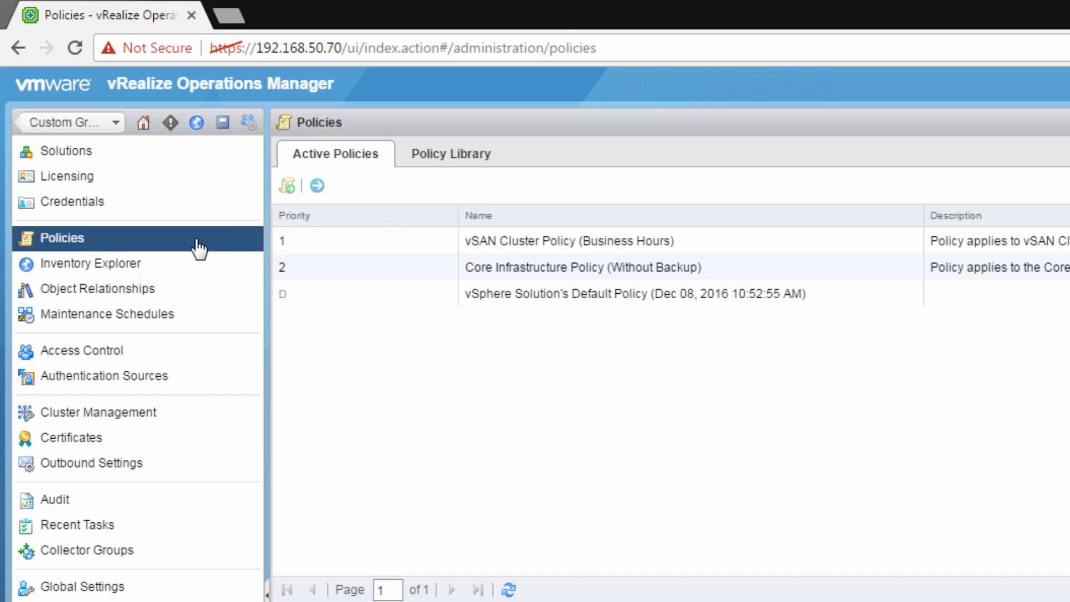
click(456, 168)
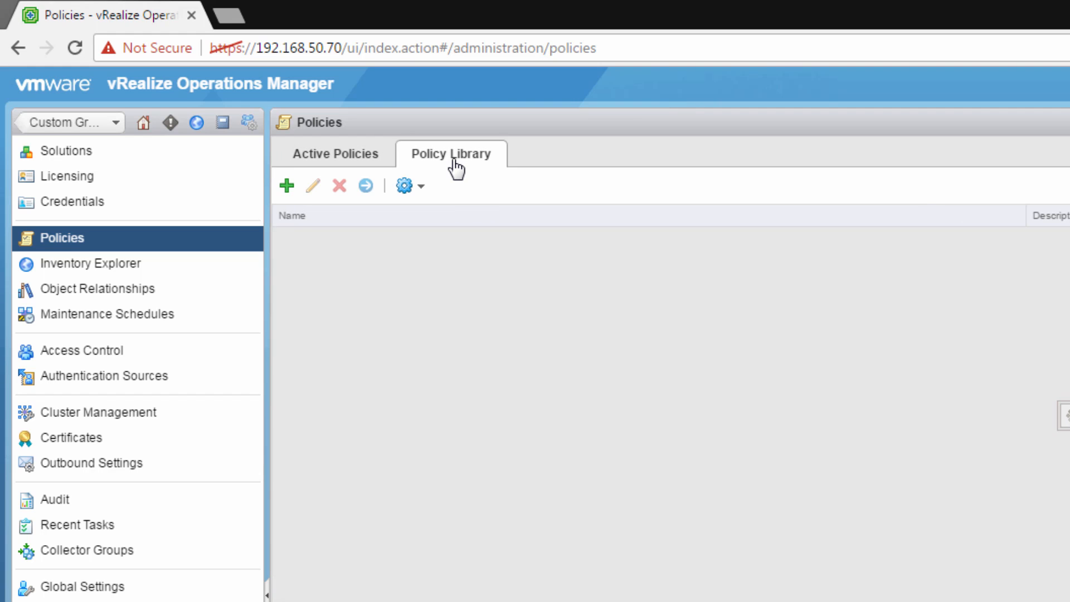
click(289, 192)
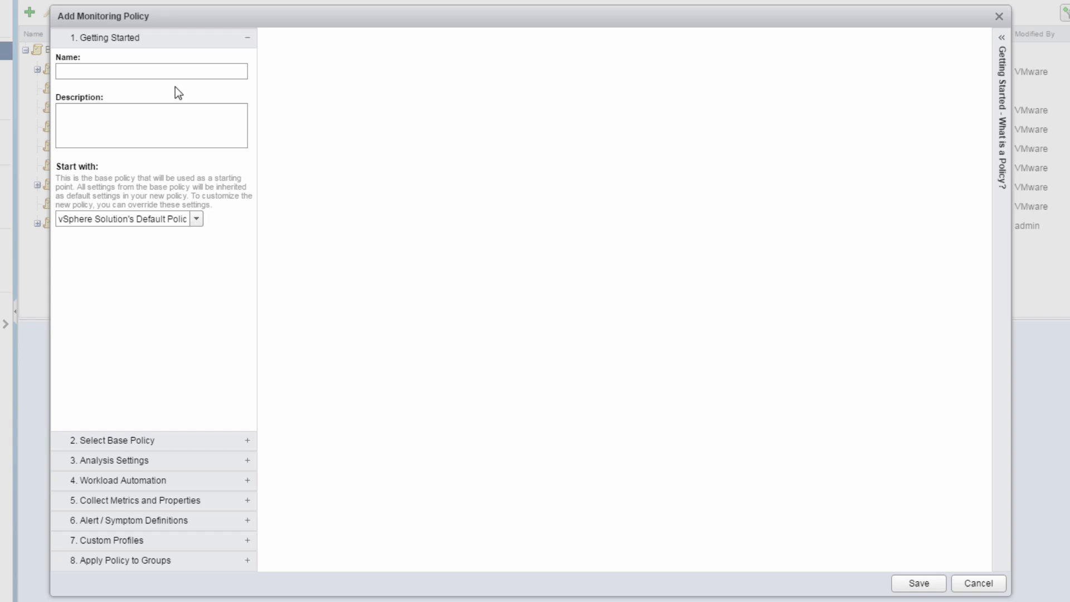
- Name the new policy Horizon Server Policy and enter Horizon Server Policy as its description
click(167, 71)
text(Horizon Server Policy)
click(156, 112)
text(Horizon Server Policy)
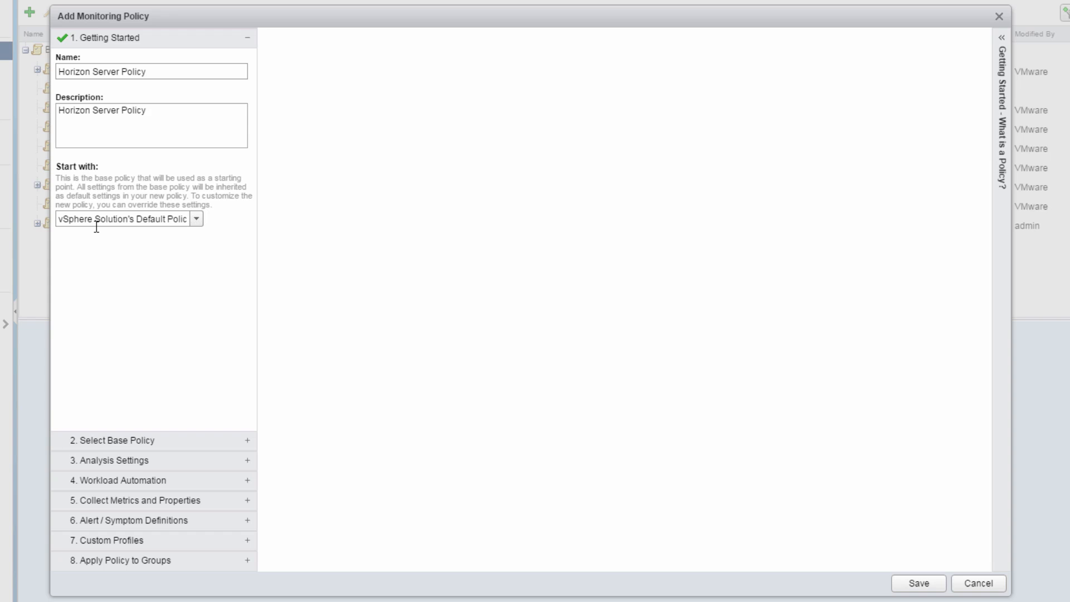
- Show the policy's analysis settings for the vCenter Adapter - Virtual Machine object type
click(247, 464)
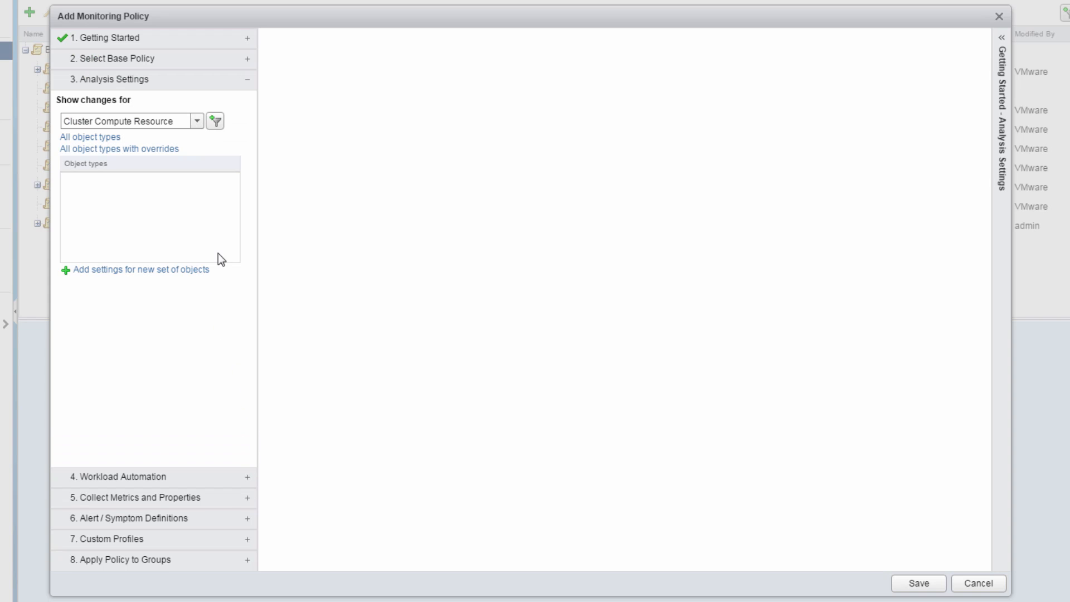
click(198, 121)
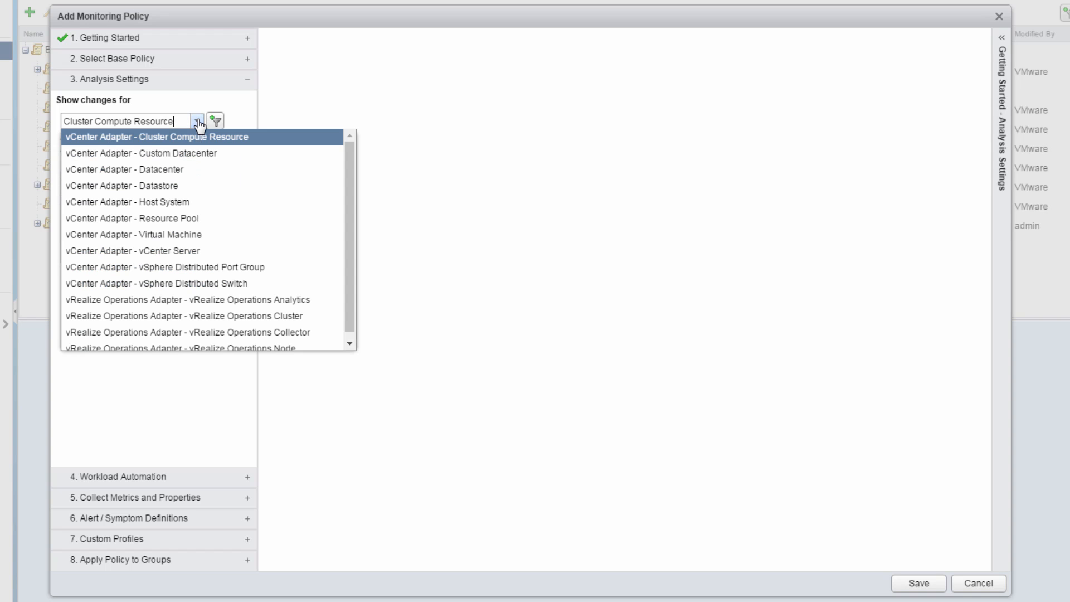
click(217, 240)
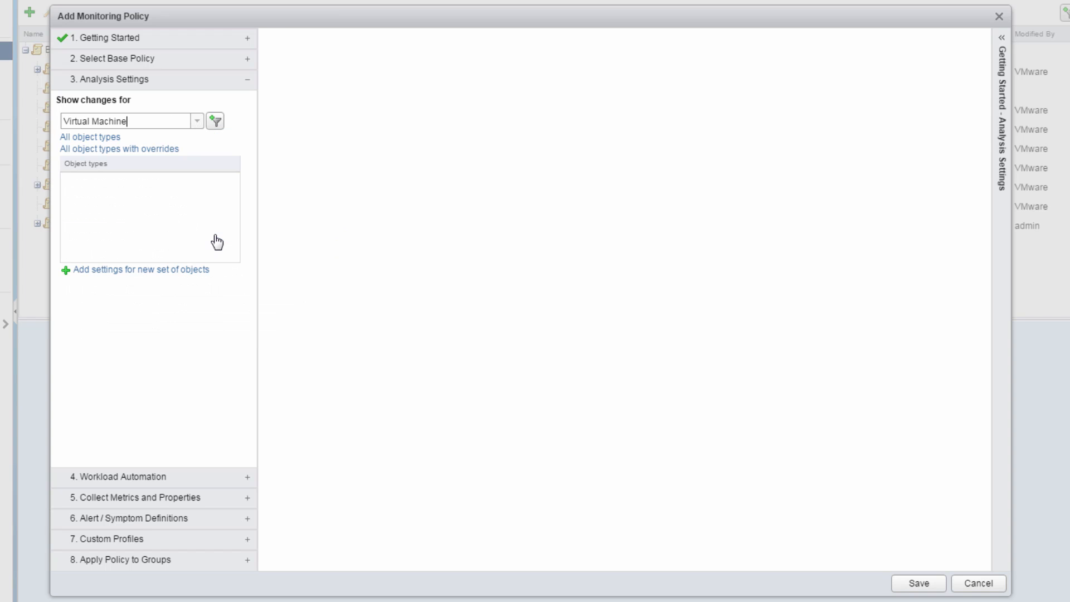
click(215, 131)
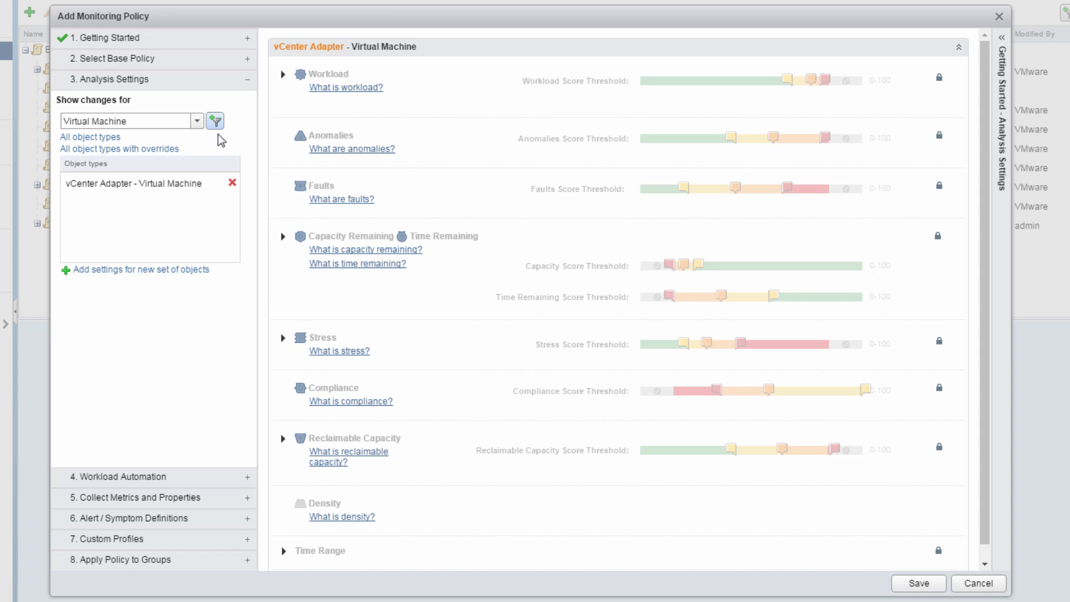
- Override the Time Range settings to track usage on specific days only, excluding Sunday and Saturday, and check the available maintenance schedules without choosing one
drag(983, 390, 984, 497)
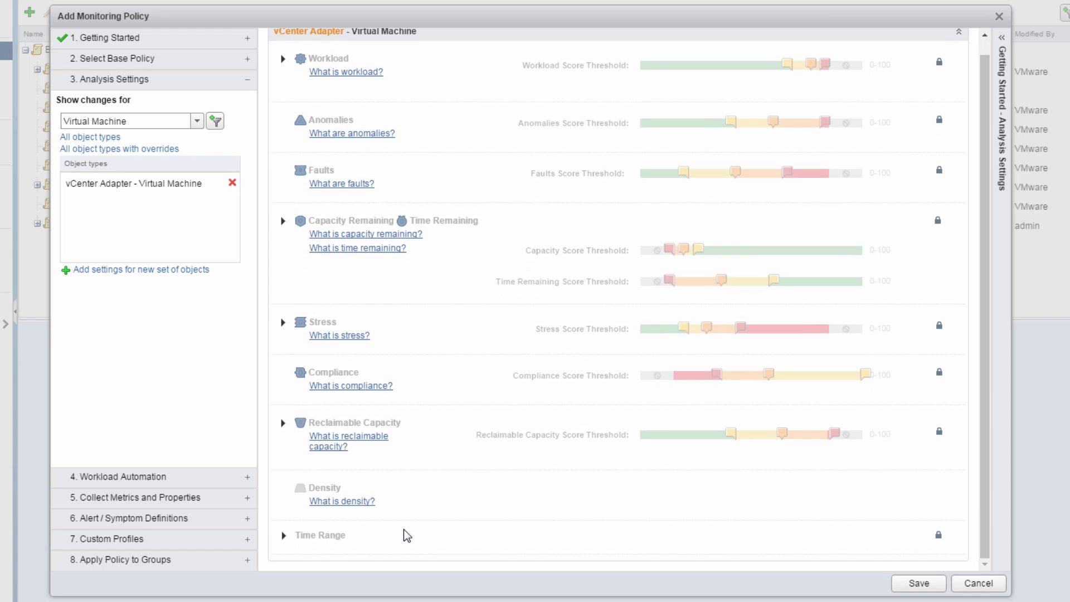
click(283, 536)
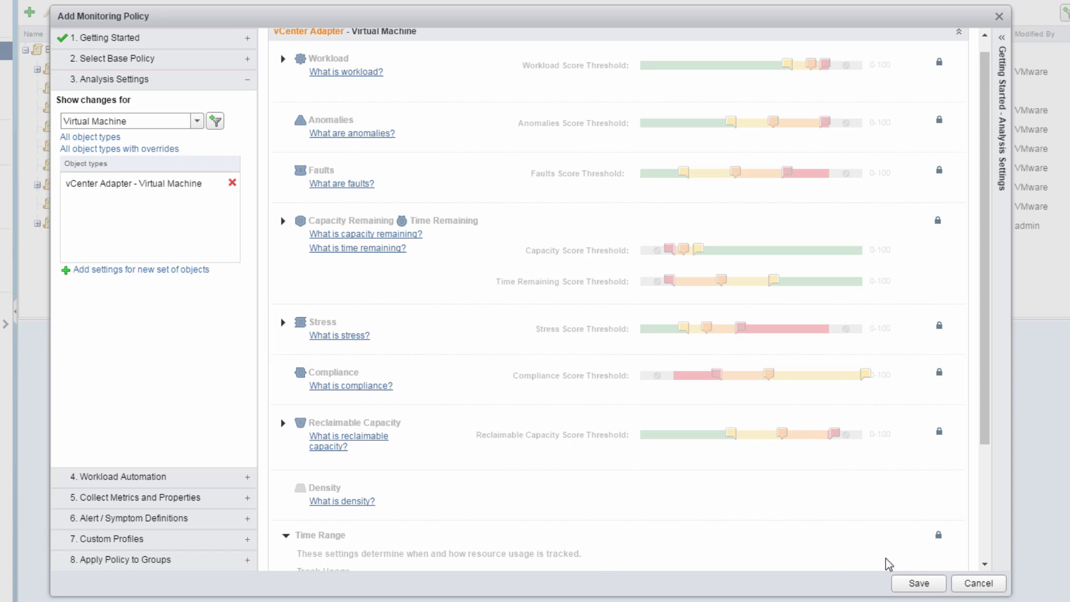
click(939, 536)
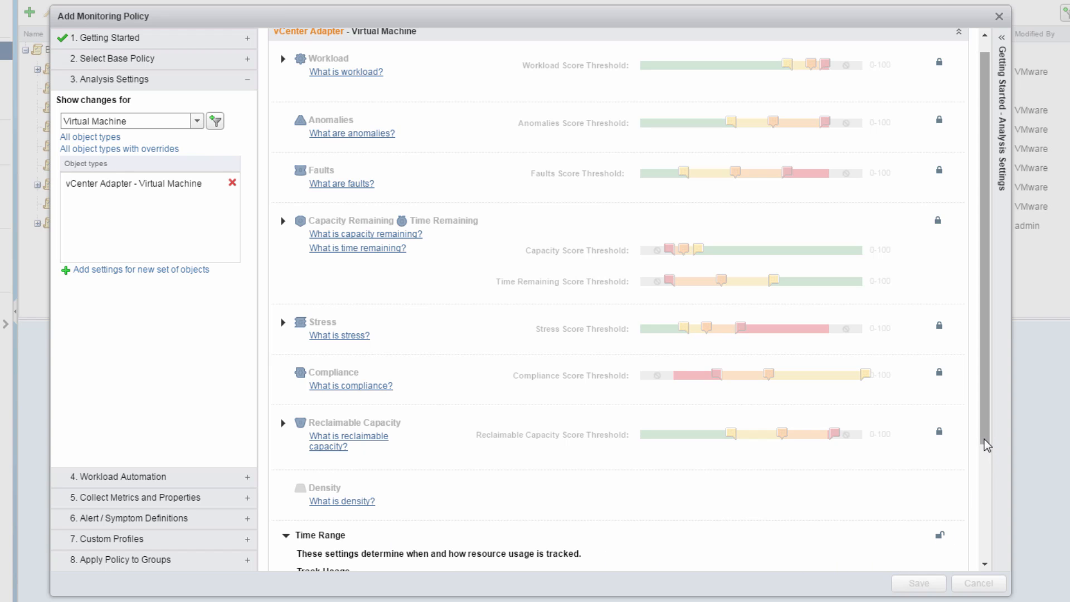
drag(986, 444, 988, 570)
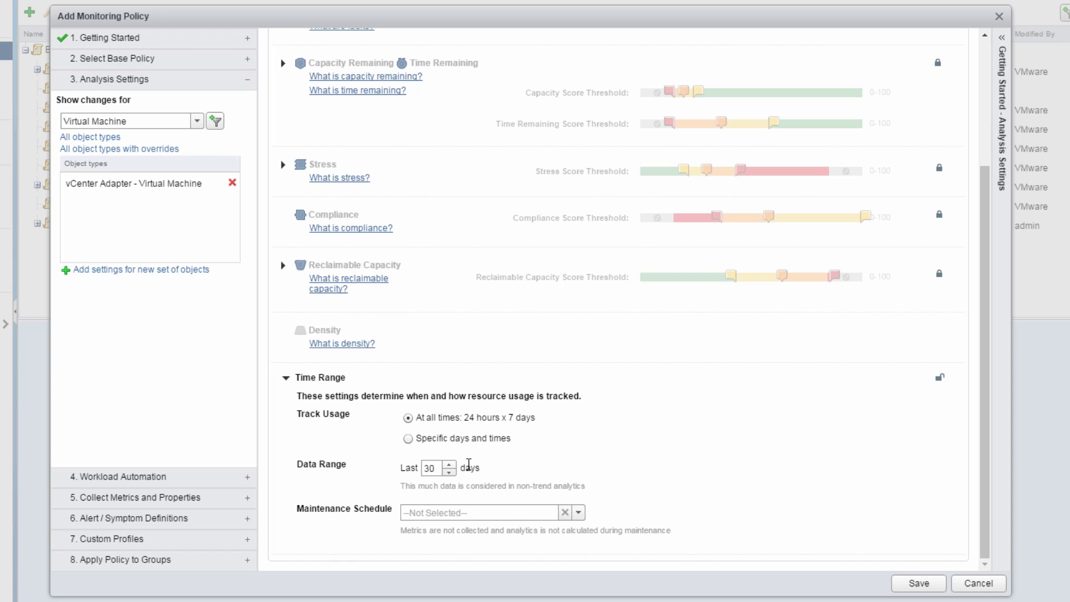
click(408, 438)
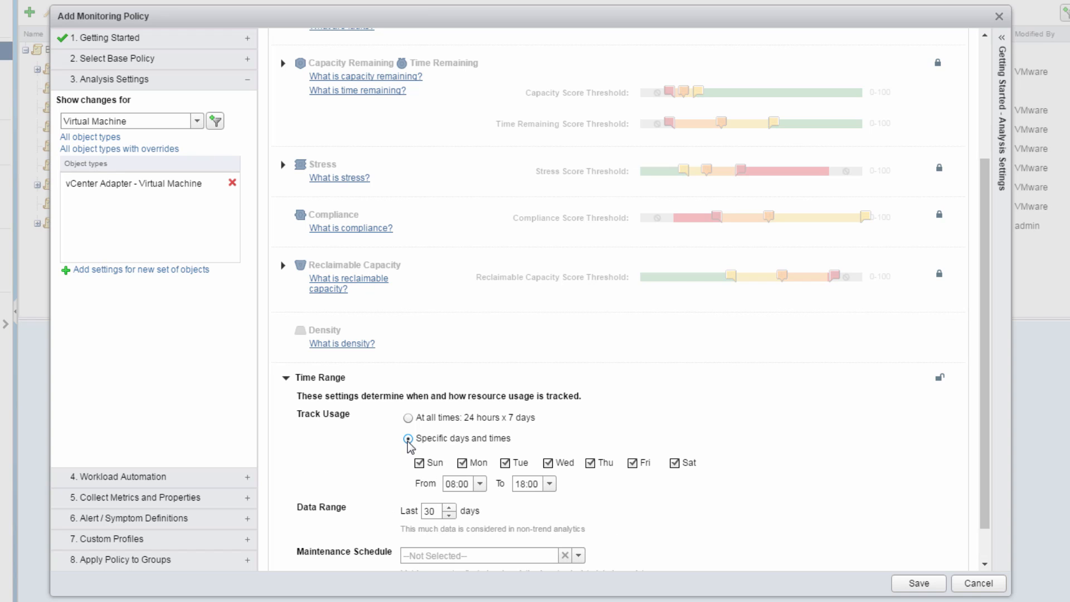
click(419, 463)
click(674, 463)
drag(982, 501, 963, 558)
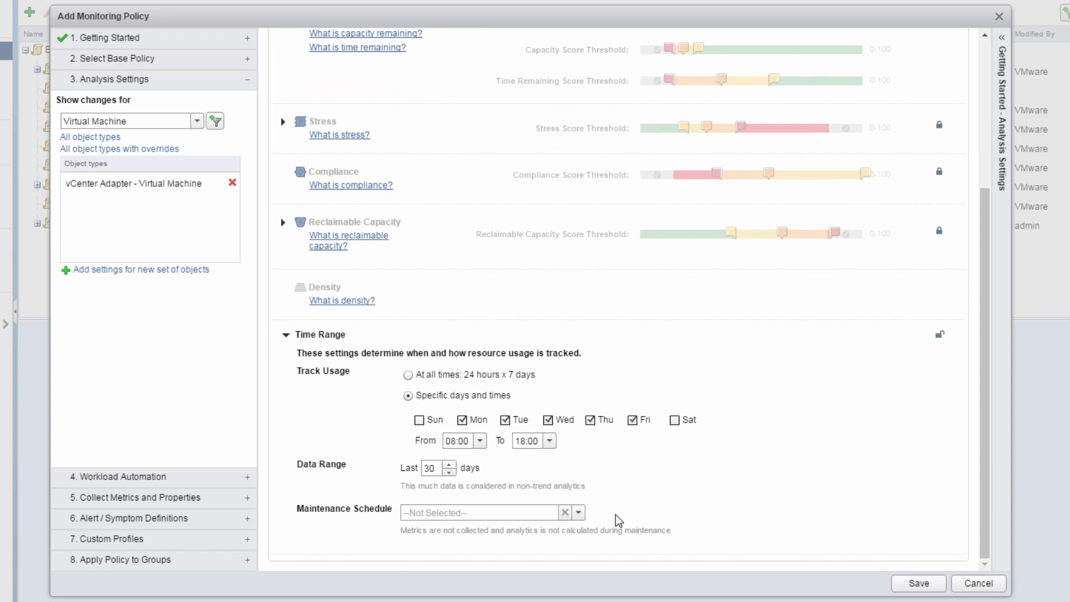
click(581, 513)
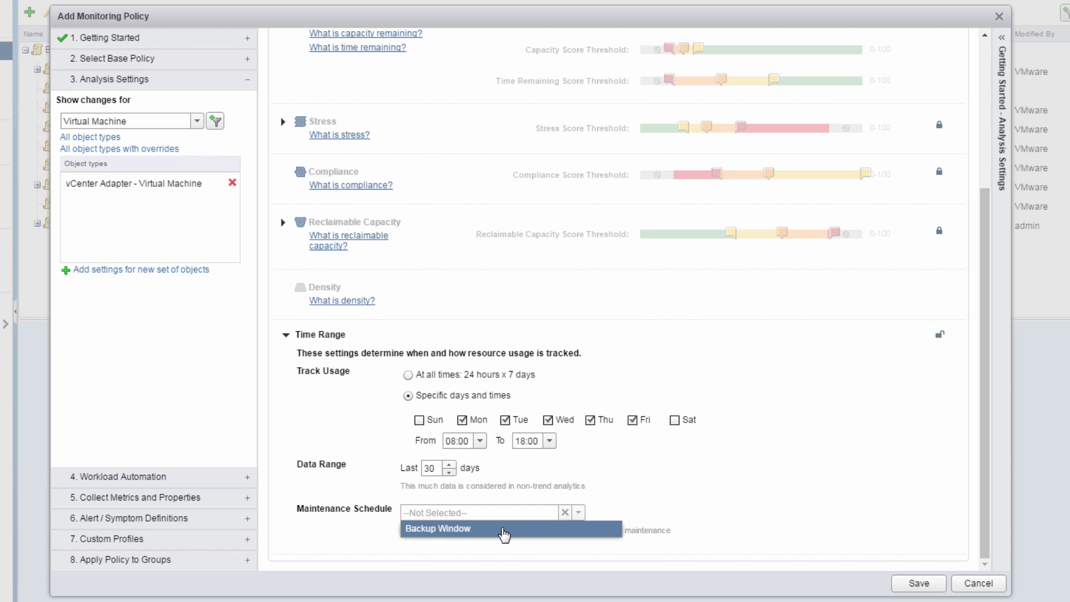
click(617, 476)
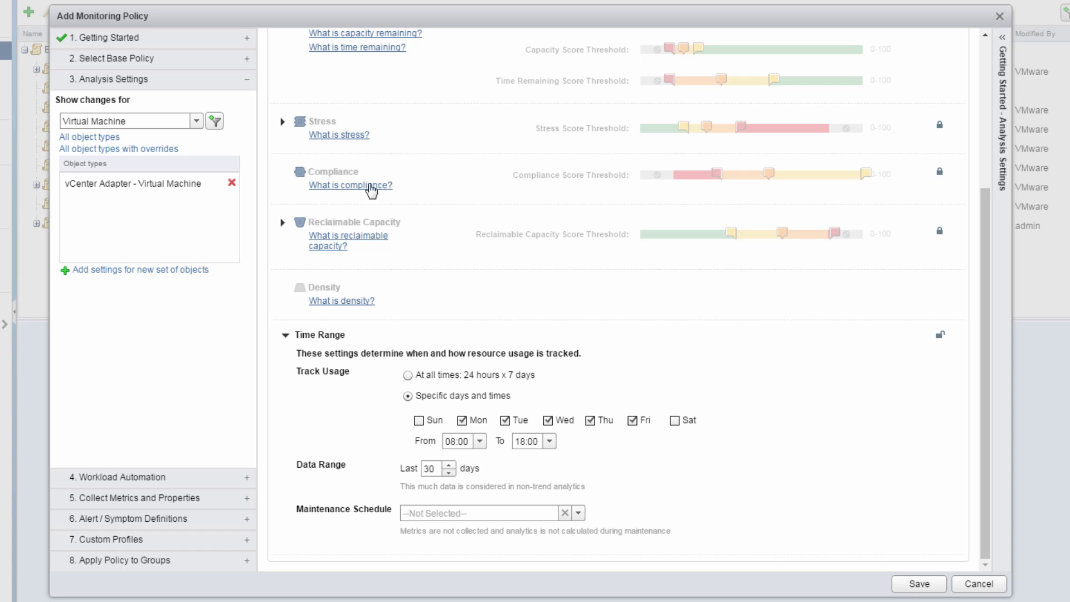
- Override the Stress settings and set the Memory demand limit to 60 % of capacity
click(282, 123)
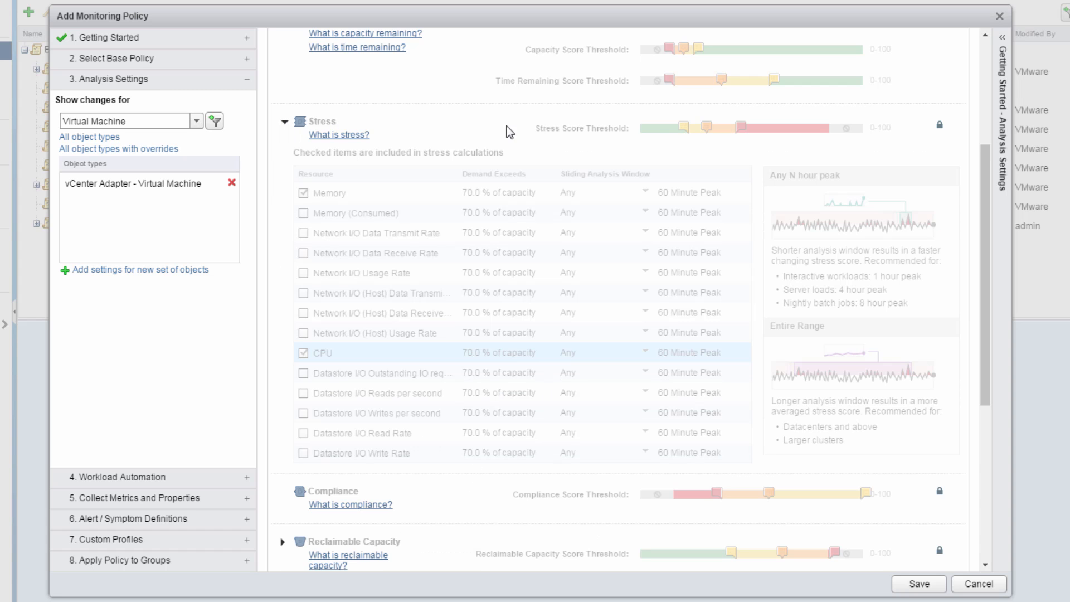
click(940, 127)
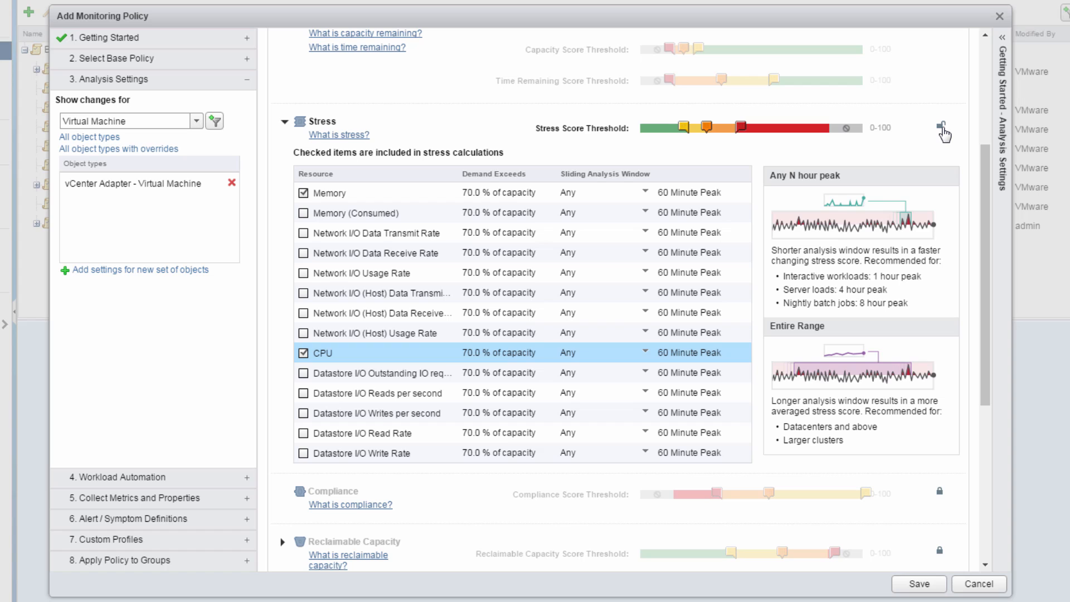
click(482, 198)
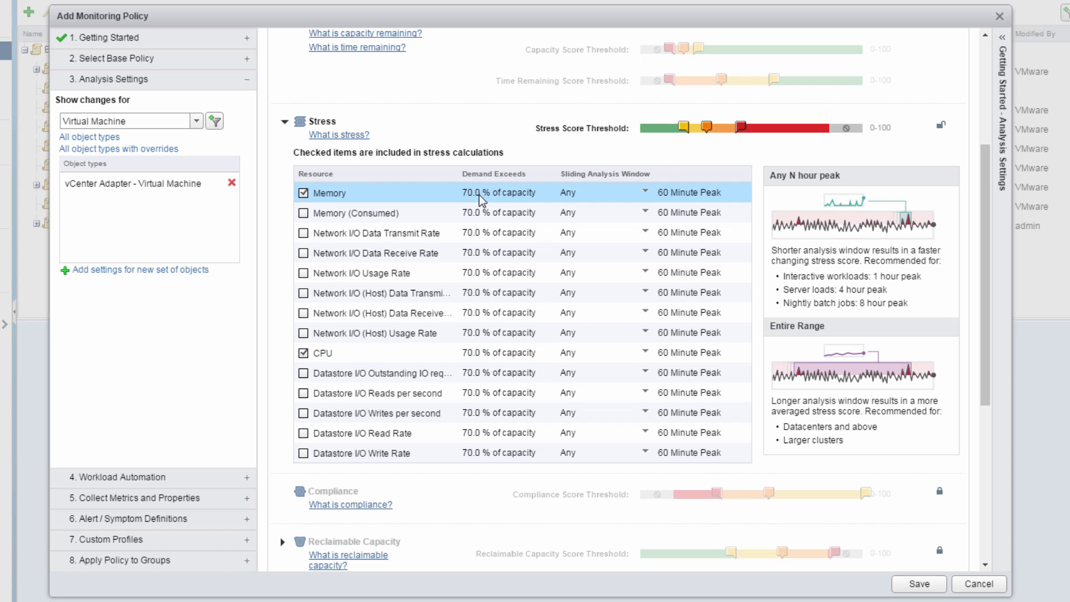
key(BackSpace)
text(60)
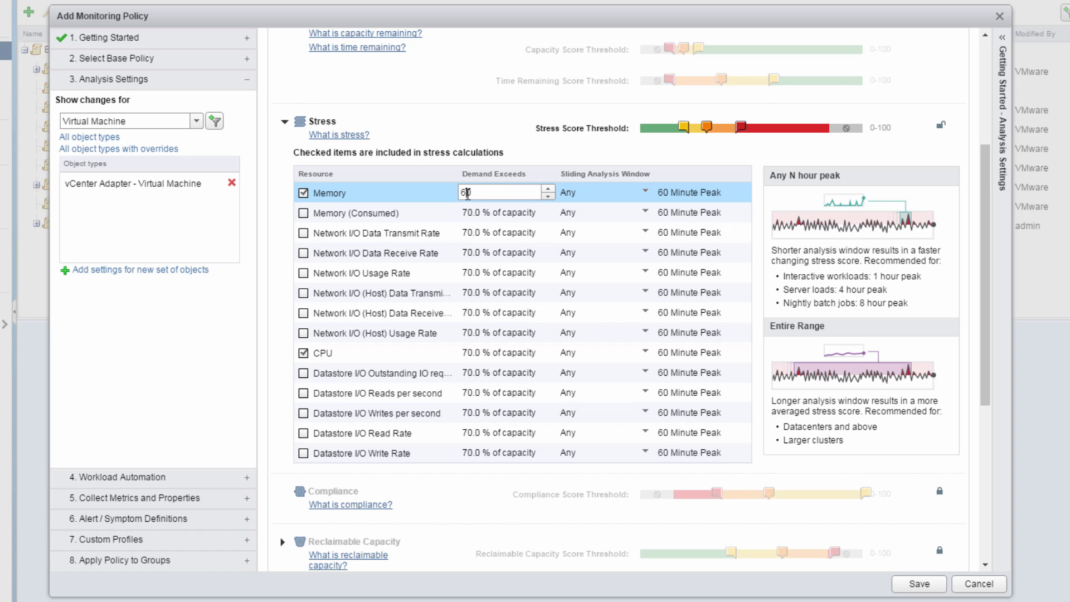
key(Return)
- Set the CPU demand limit to 60 % of capacity and raise the orange and red Stress score thresholds
click(468, 353)
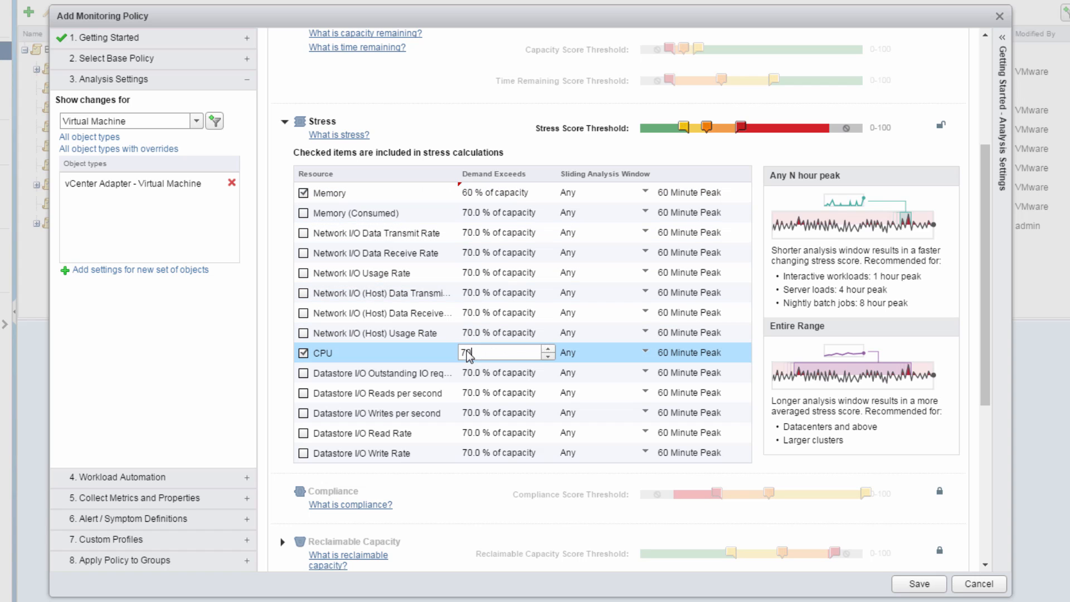
key(BackSpace)
text(6)
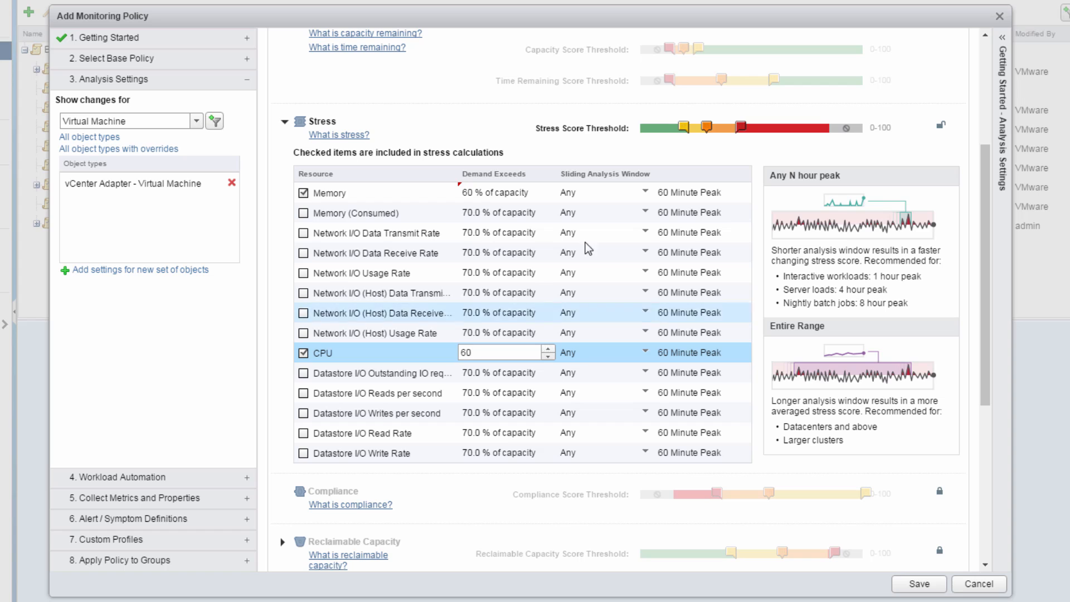
key(Return)
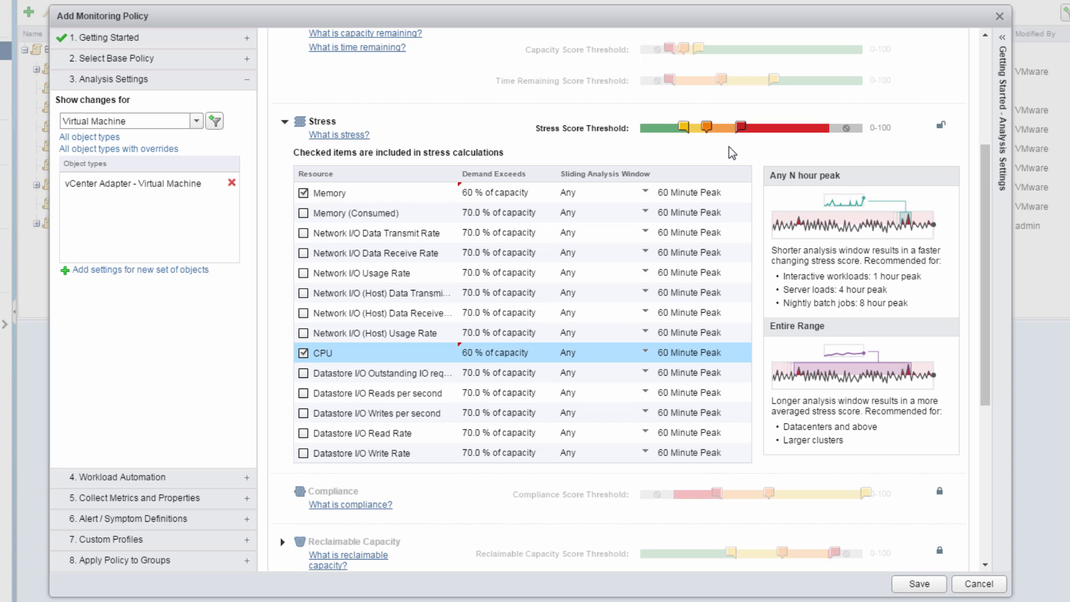
mouse_move(741, 129)
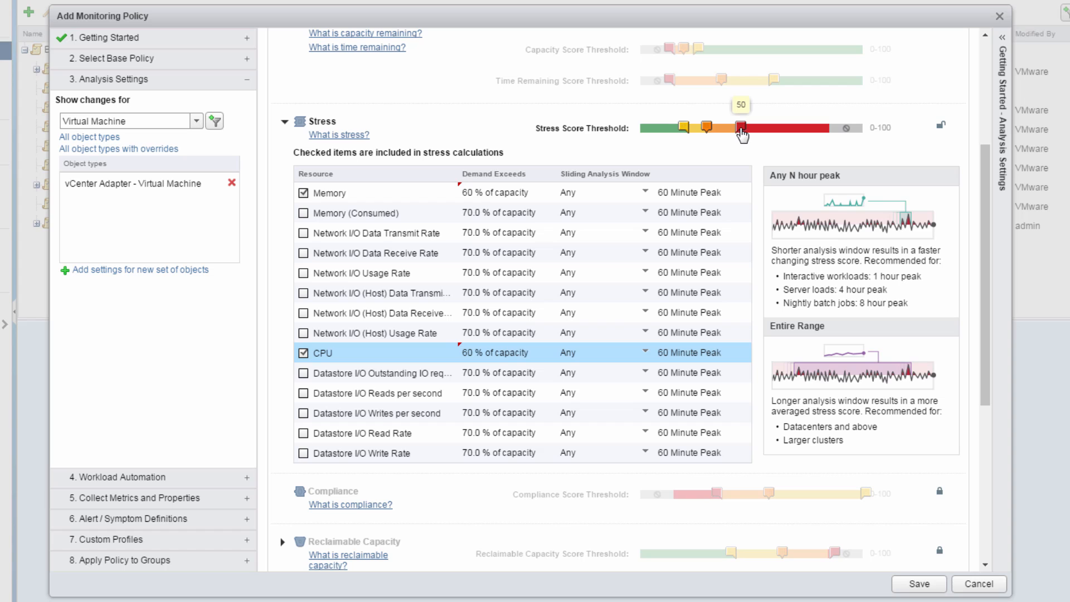
mouse_move(742, 134)
mouse_down()
mouse_move(770, 137)
mouse_move(713, 132)
mouse_move(737, 135)
mouse_up()
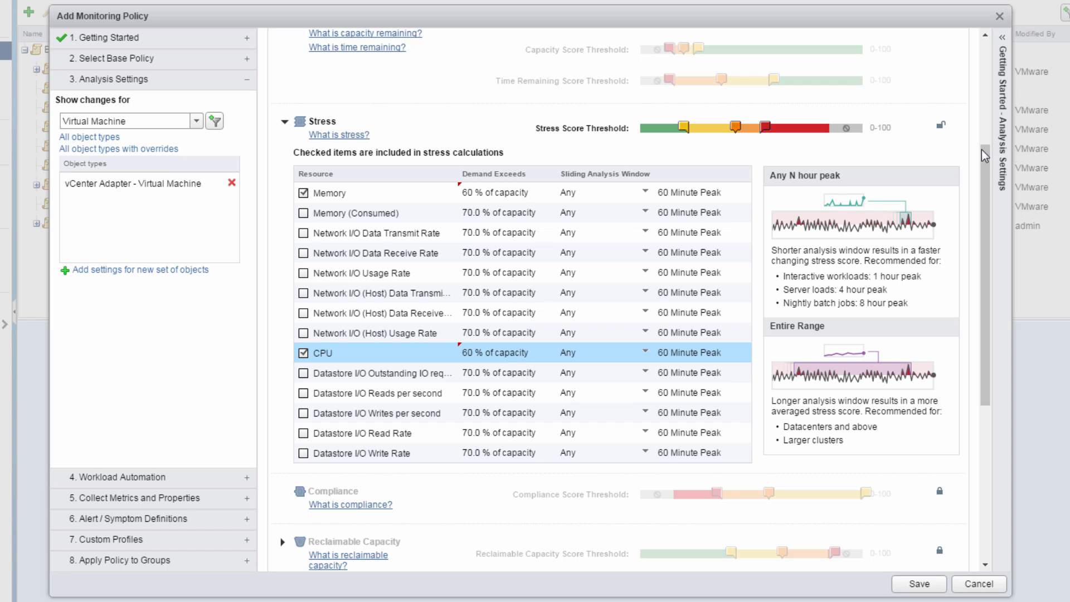
- Override the Reclaimable Capacity settings, setting the oversized flag to 50 % of current size and the unused snapshot age to 92 days
drag(987, 151, 983, 326)
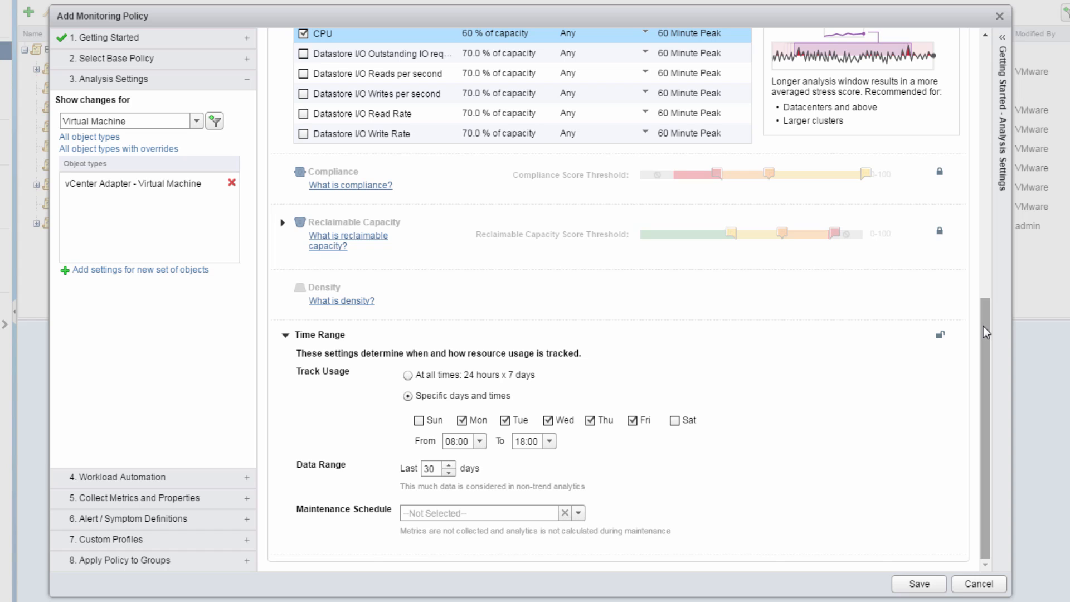
click(940, 232)
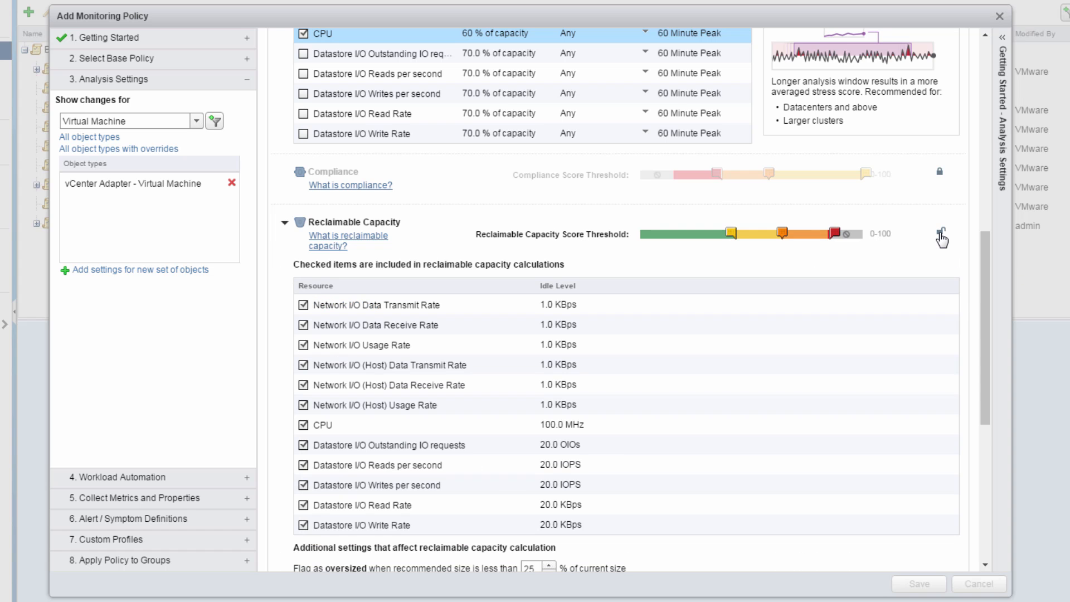
drag(983, 263, 978, 326)
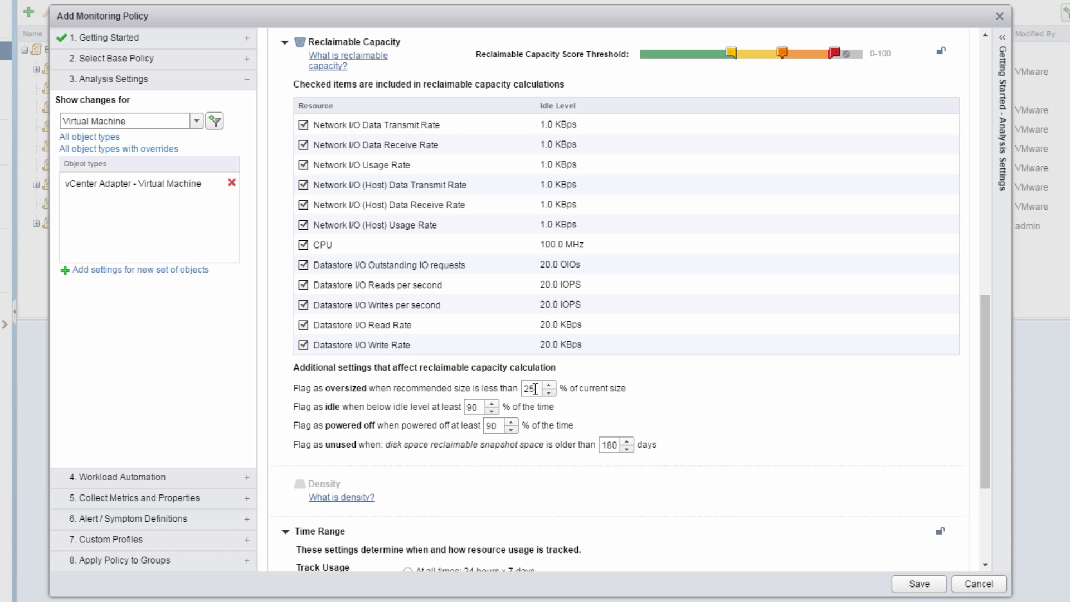
double_click(535, 389)
key(BackSpace)
text(50)
key(BackSpace)
key(BackSpace)
key(BackSpace)
text(92)
drag(986, 442, 1024, 181)
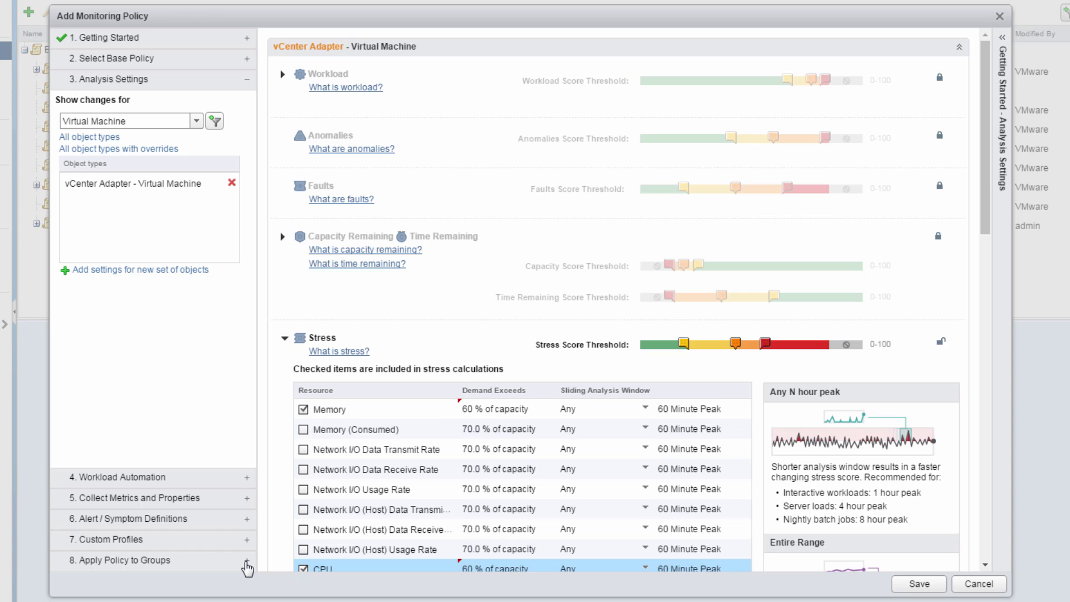
- Apply the policy to the Wellington Horizon Servers group and save it
click(246, 562)
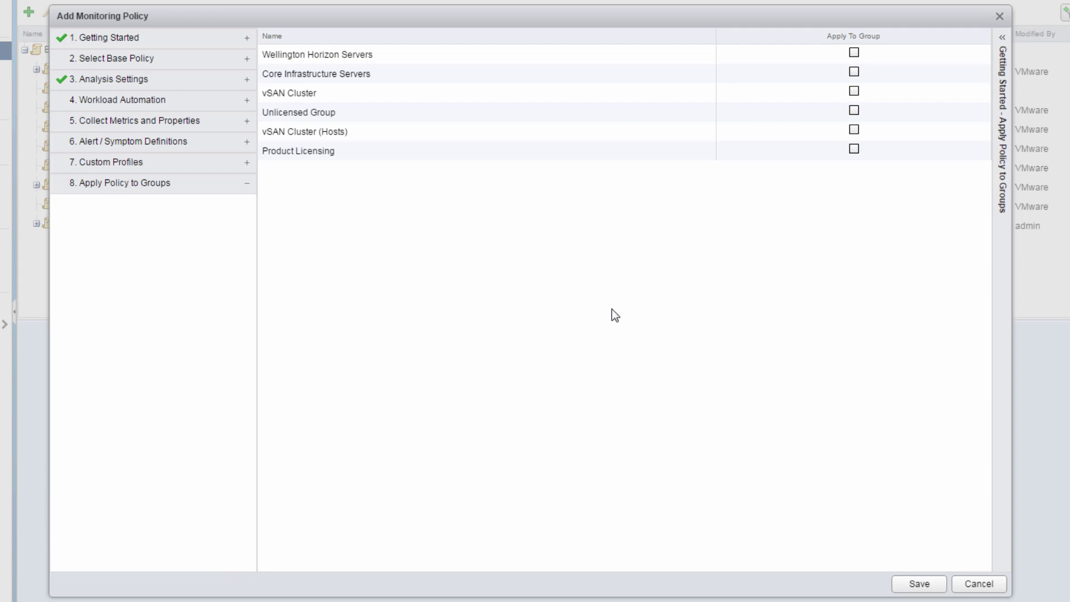
click(853, 53)
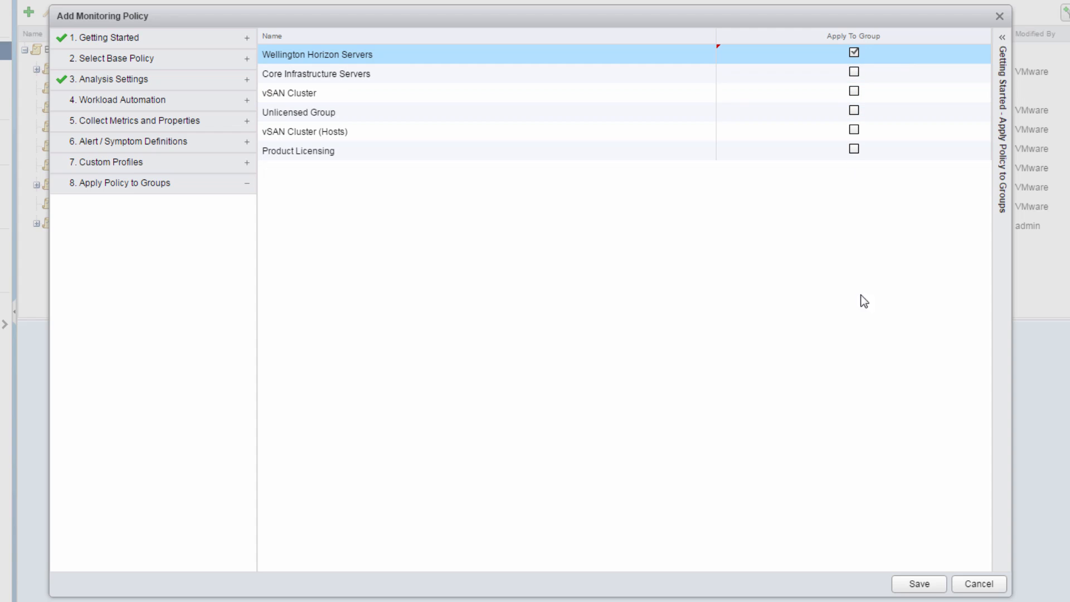
click(918, 584)
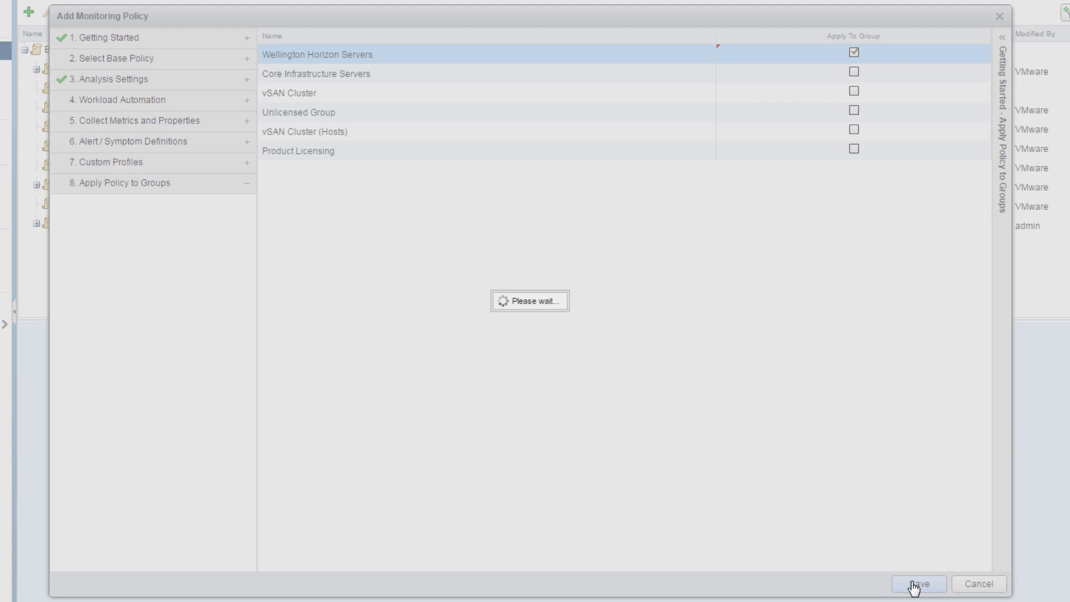